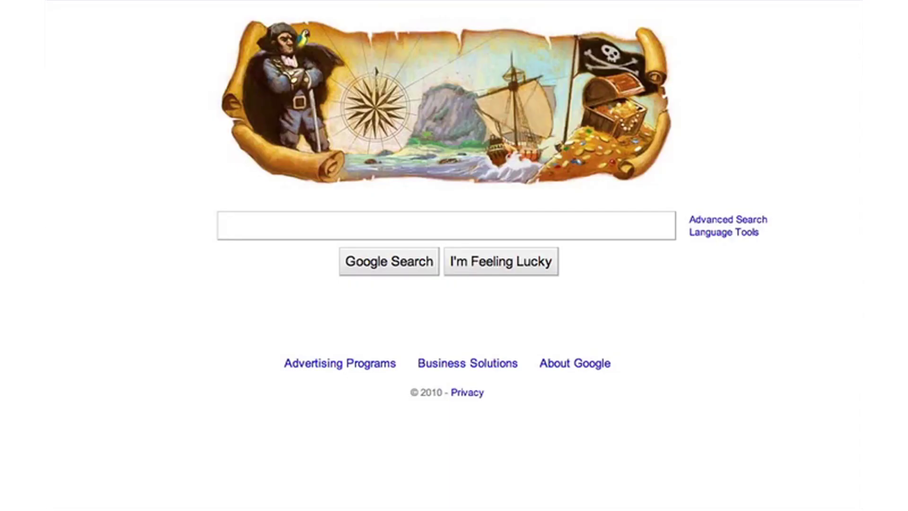
# - Search Google for 'wordpress premium themes' and scroll through the listed theme sites
pyautogui.write('wor')
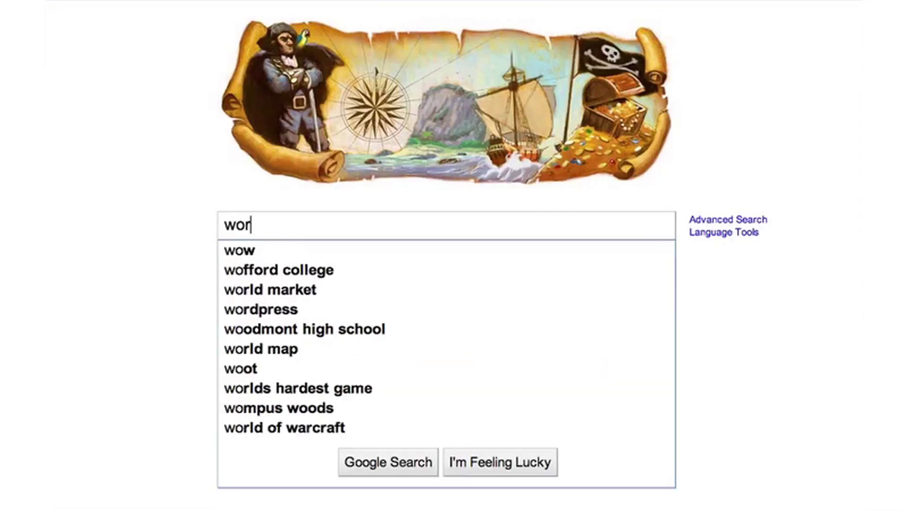
pyautogui.write('dpress pr')
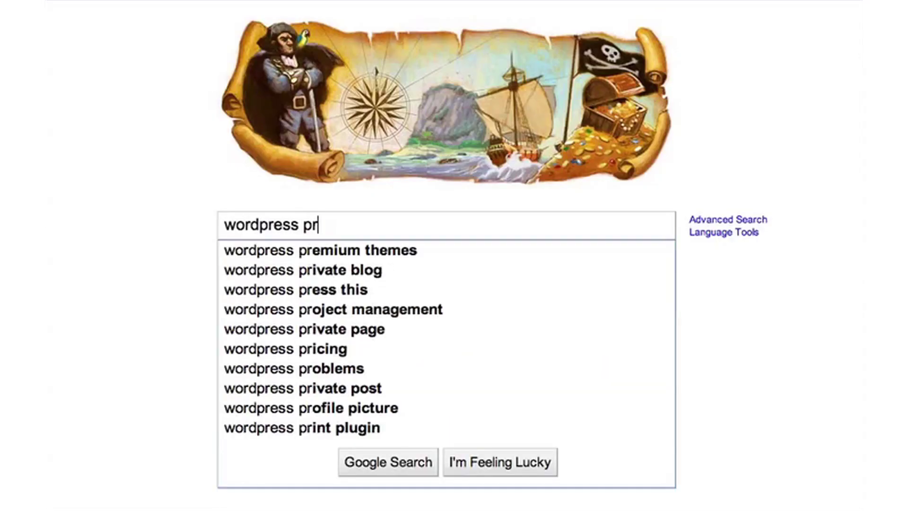
pyautogui.press('Down')
pyautogui.press('Return')
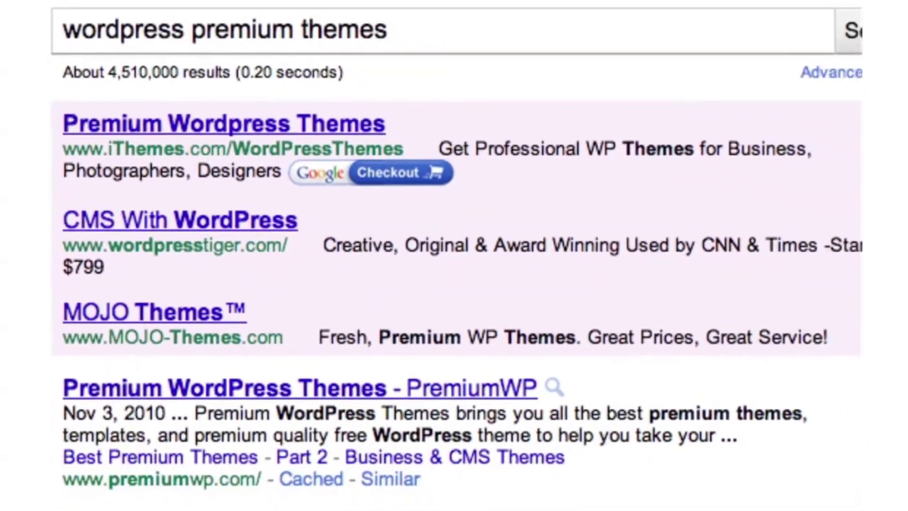
pyautogui.scroll(-5, 454, 255)
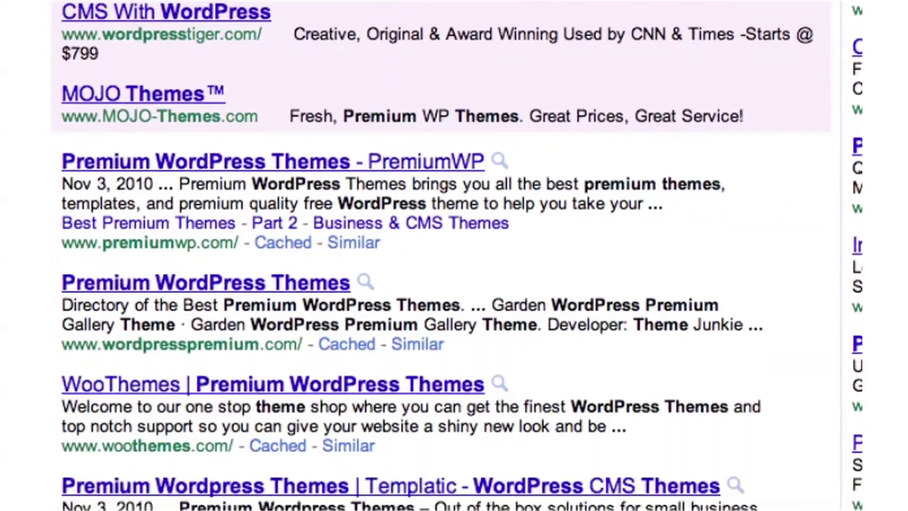
pyautogui.scroll(-5, 454, 255)
pyautogui.scroll(-2, 454, 256)
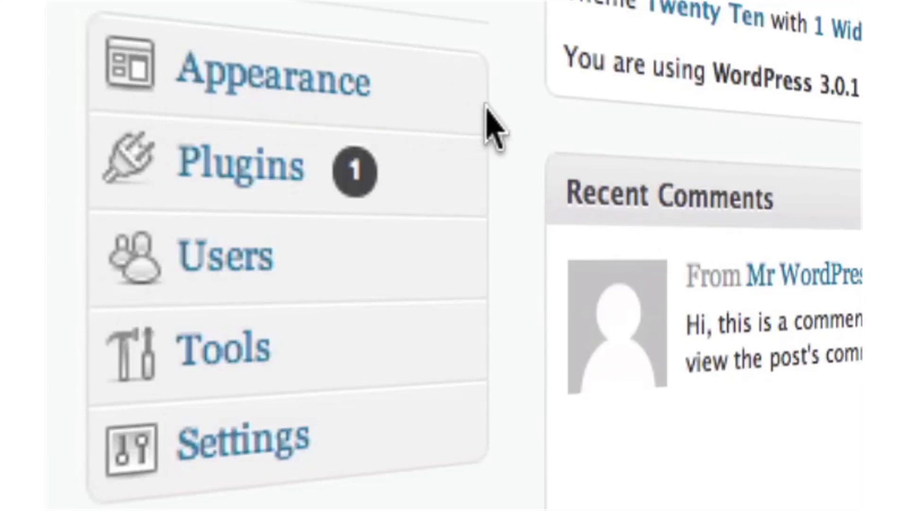
# - Go to Appearance > Themes in the WordPress admin sidebar
pyautogui.click(465, 100)
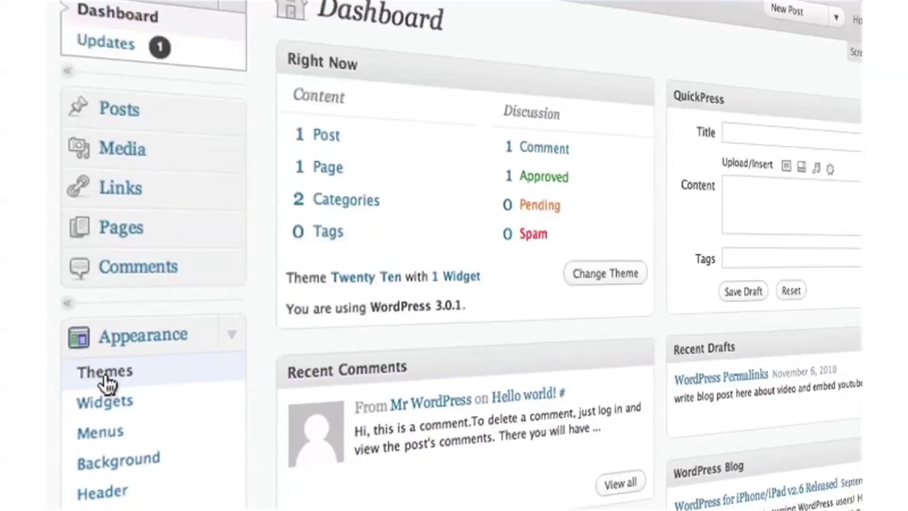
pyautogui.click(191, 164)
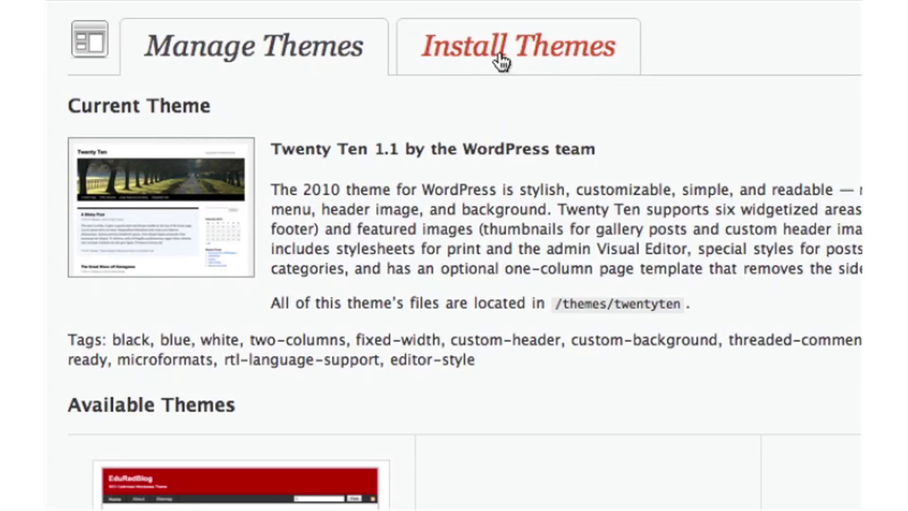
# - Switch to the Install Themes page and look over its search options
pyautogui.click(516, 63)
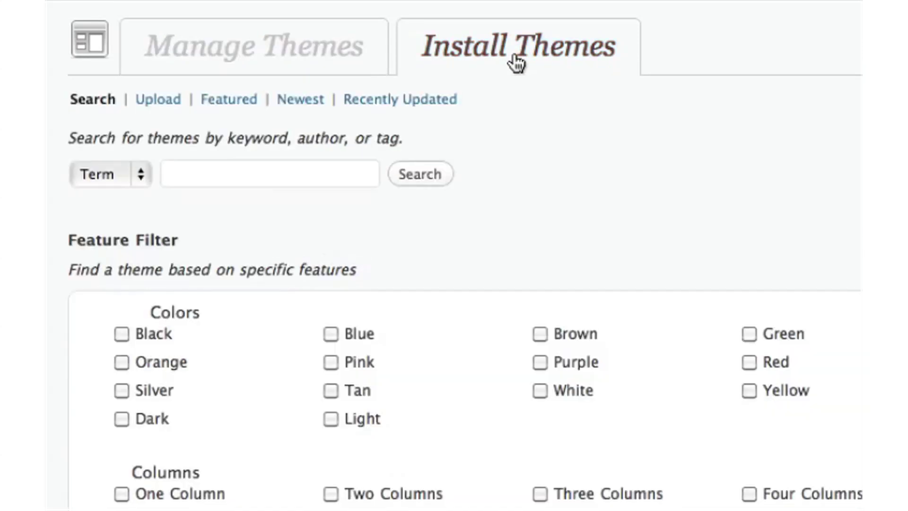
pyautogui.scroll(-5, 516, 56)
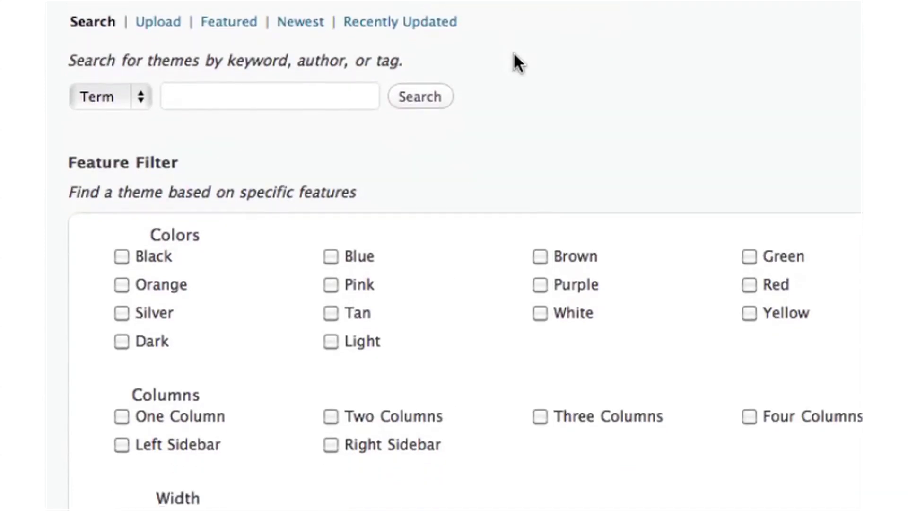
pyautogui.scroll(-1, 513, 53)
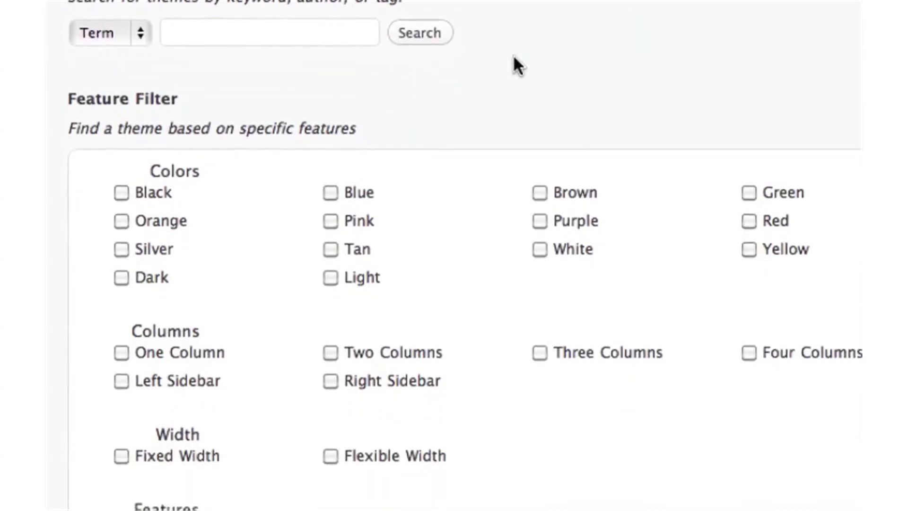
pyautogui.scroll(1, 512, 61)
pyautogui.moveTo(68, 120); pyautogui.dragTo(361, 83)
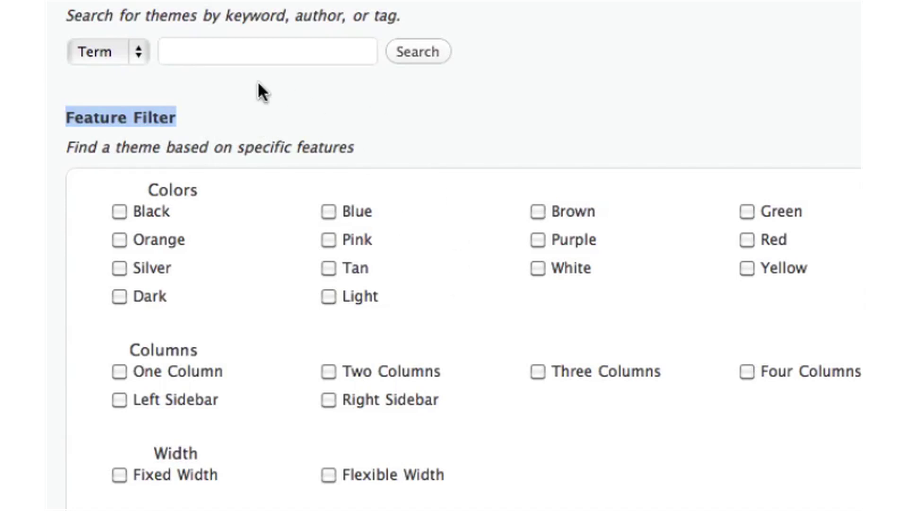
# - Filter the theme search by the Two Columns and Right Sidebar features and run it
pyautogui.click(209, 56)
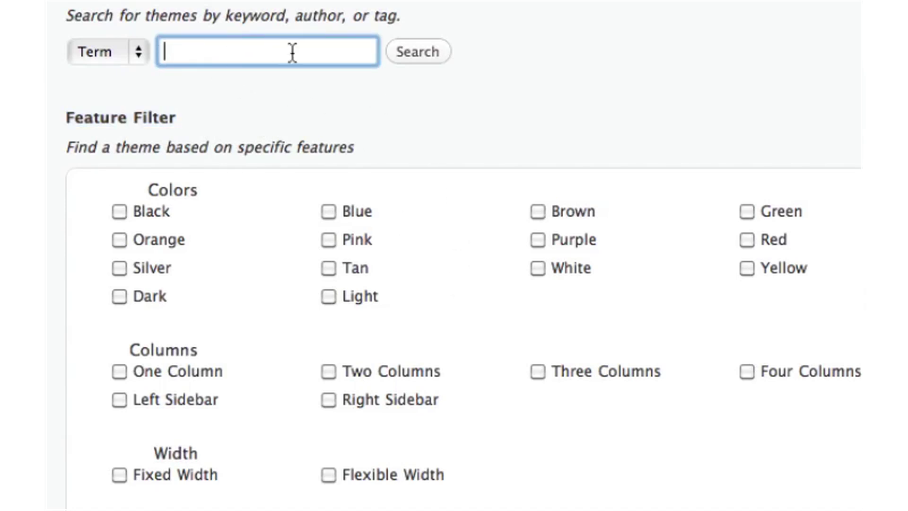
pyautogui.scroll(-1, 456, 137)
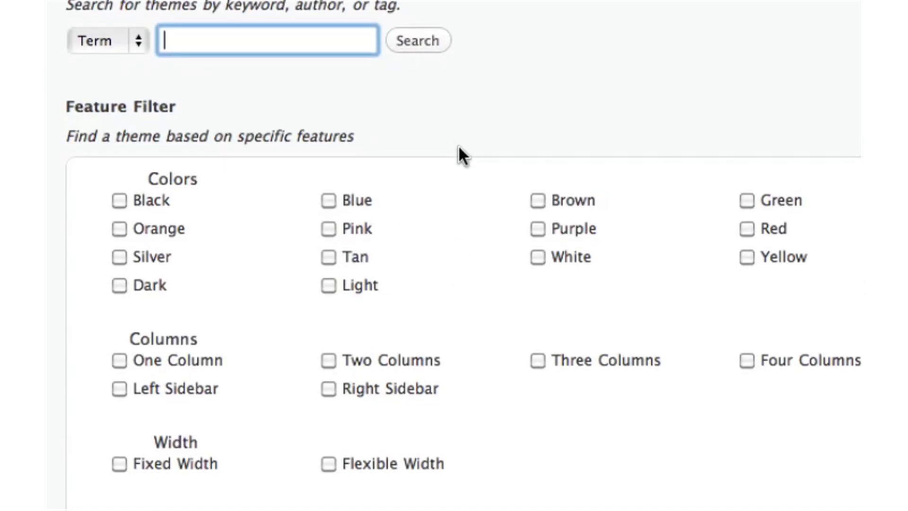
pyautogui.scroll(-1, 457, 142)
pyautogui.scroll(-1, 452, 153)
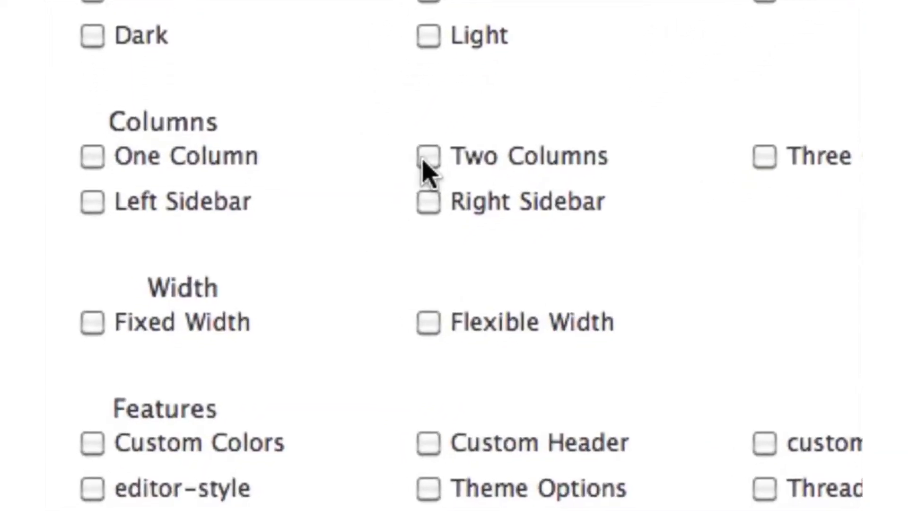
pyautogui.click(427, 159)
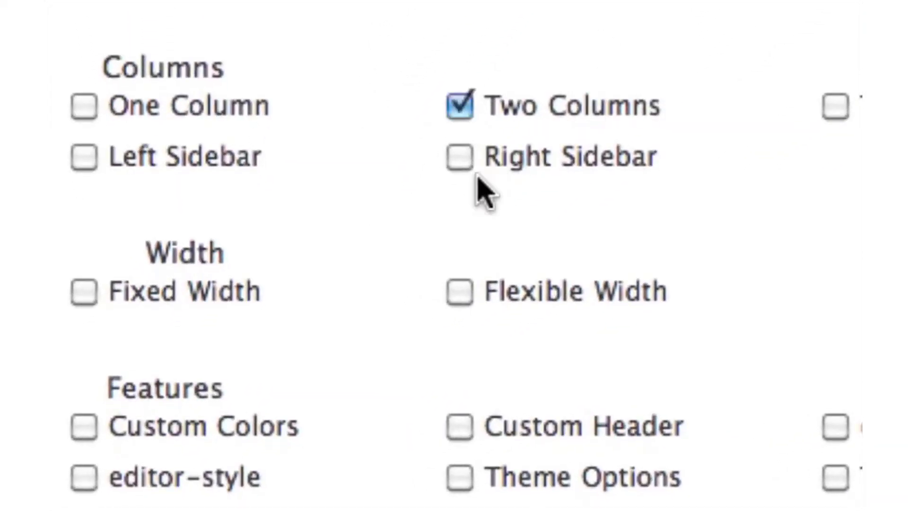
pyautogui.click(460, 160)
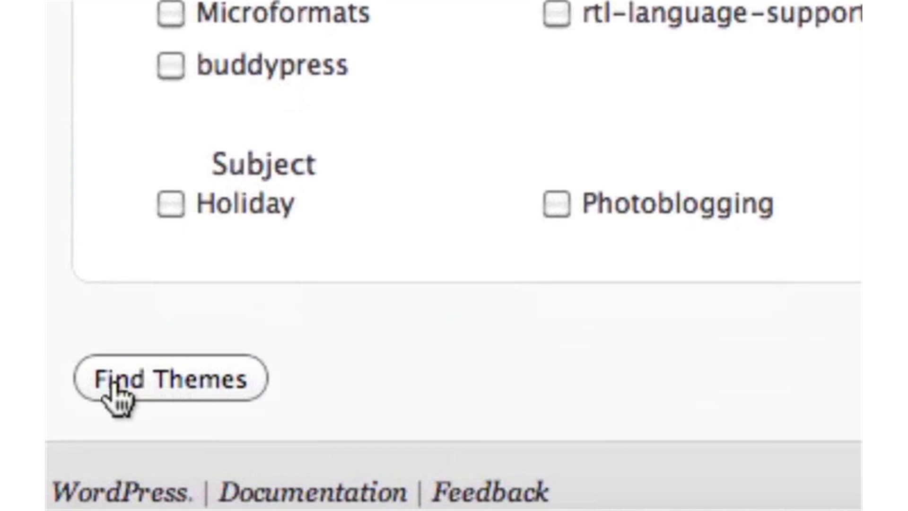
pyautogui.click(113, 389)
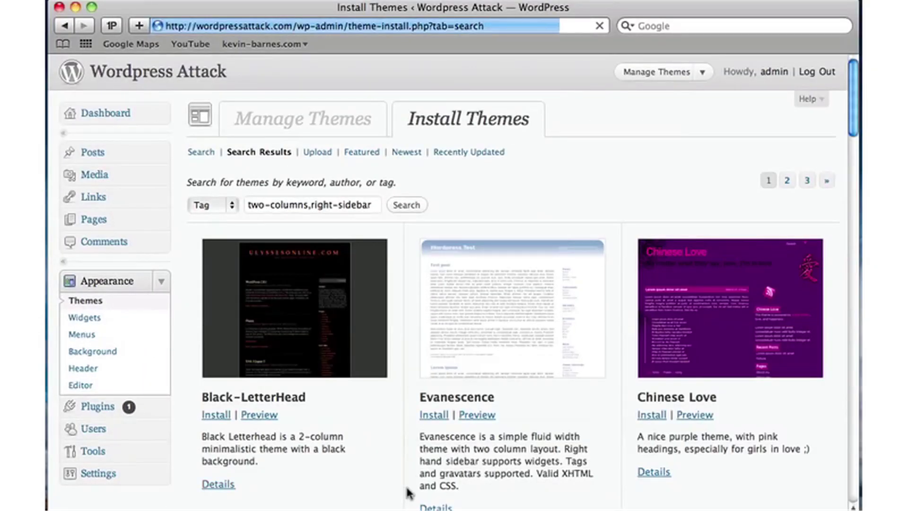
# - Scroll the results and preview the My Envision theme, then choose Install for it
pyautogui.scroll(-10, 405, 339)
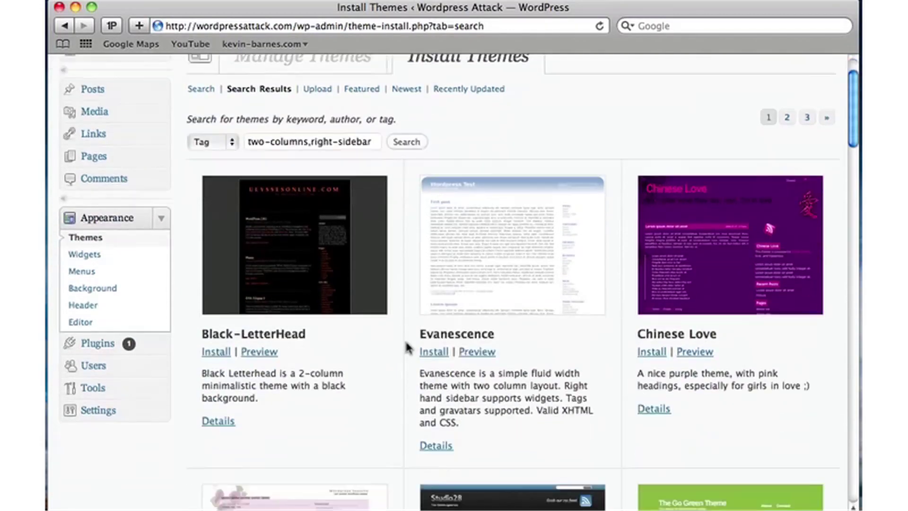
pyautogui.scroll(-19, 405, 343)
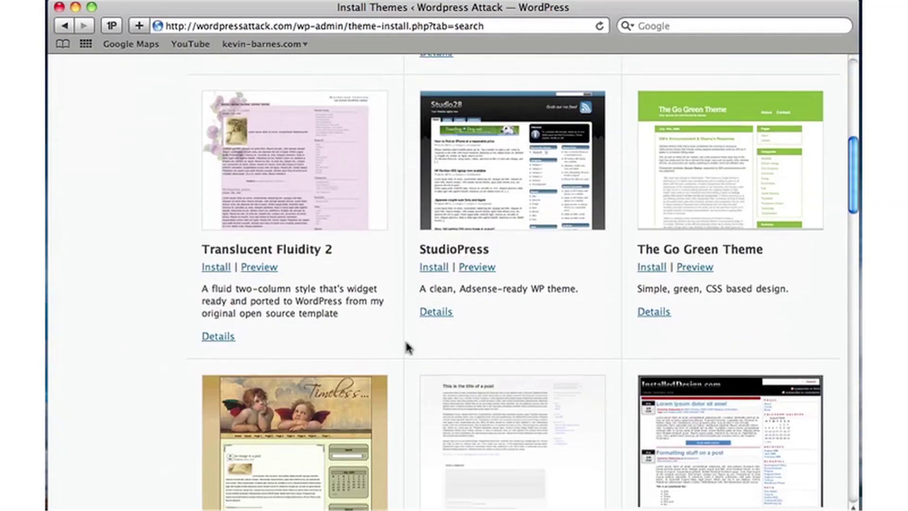
pyautogui.scroll(-2, 405, 348)
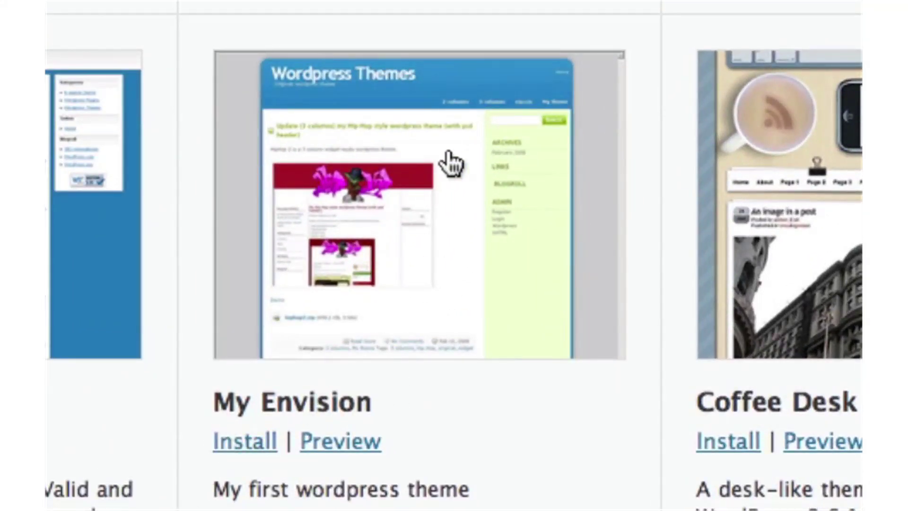
pyautogui.click(431, 209)
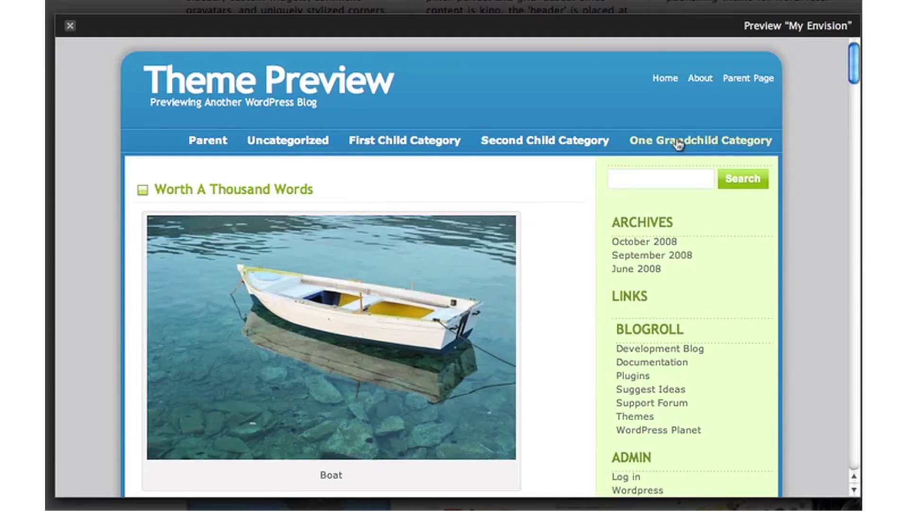
pyautogui.click(70, 25)
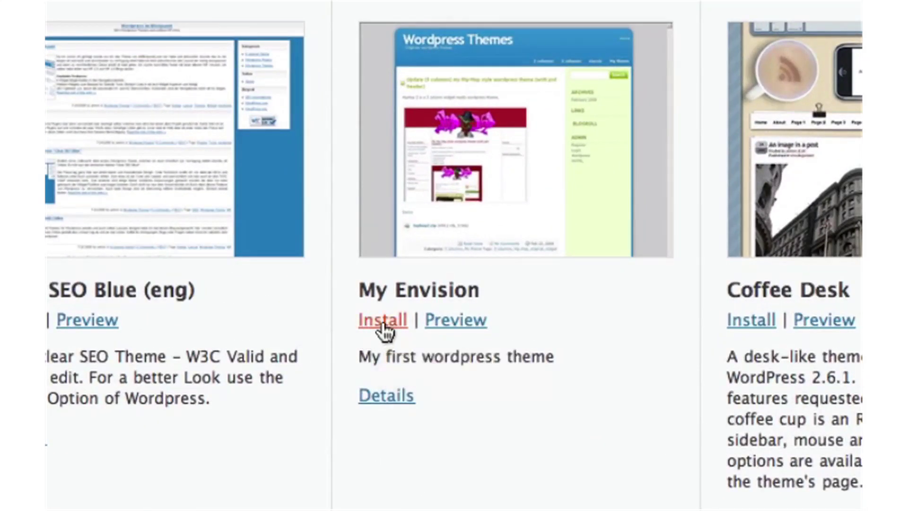
pyautogui.click(384, 326)
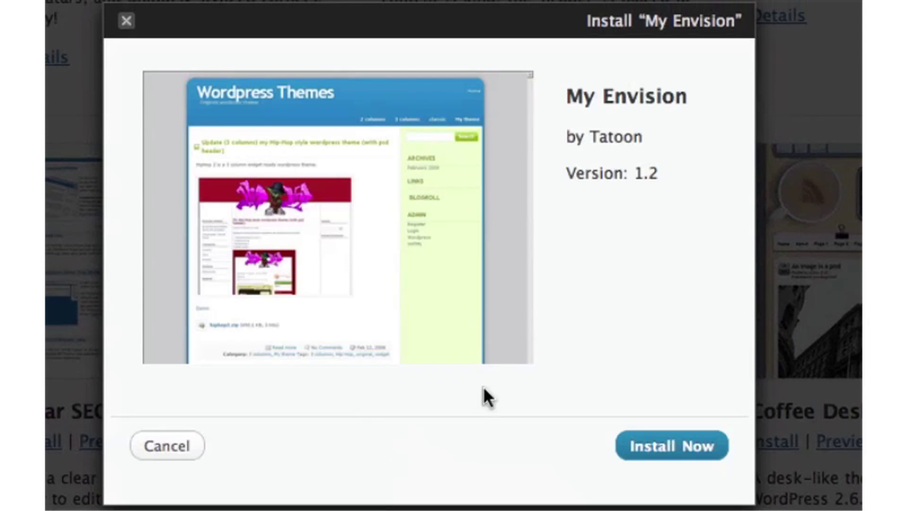
# - Install My Envision 1.2 and activate it as the current theme
pyautogui.click(645, 455)
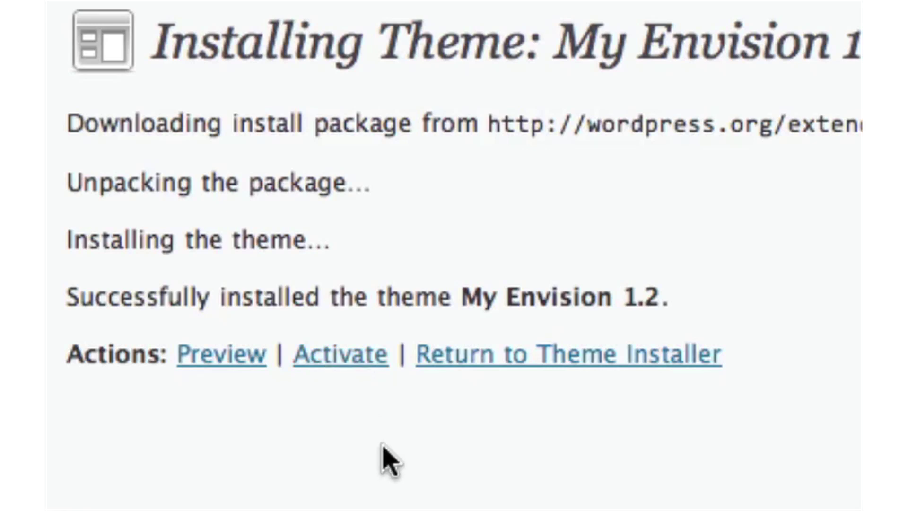
pyautogui.click(341, 353)
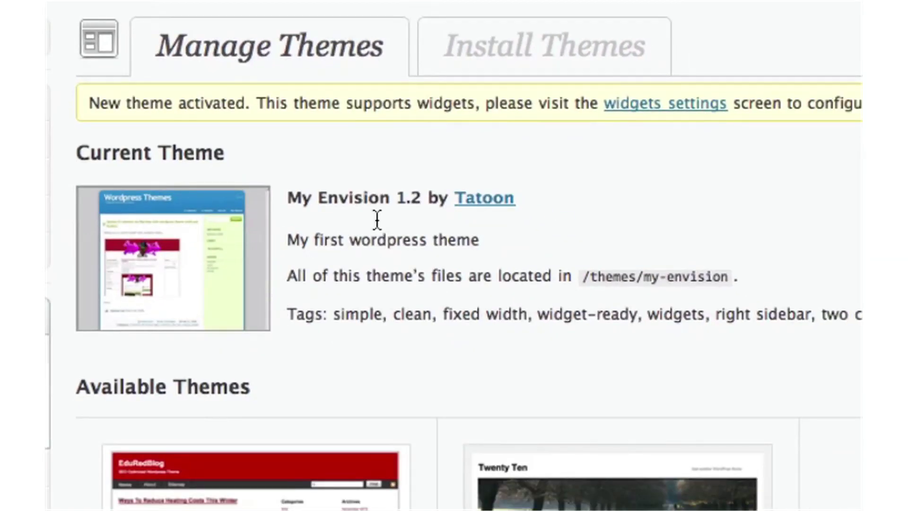
pyautogui.moveTo(74, 148); pyautogui.dragTo(226, 158)
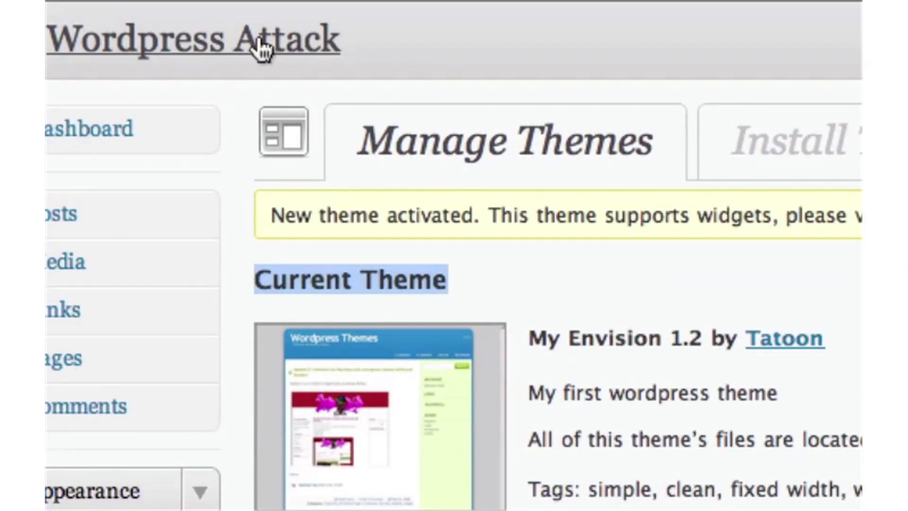
# - Open the Wordpress Attack site in a new tab and switch to it
pyautogui.rightClick(259, 43)
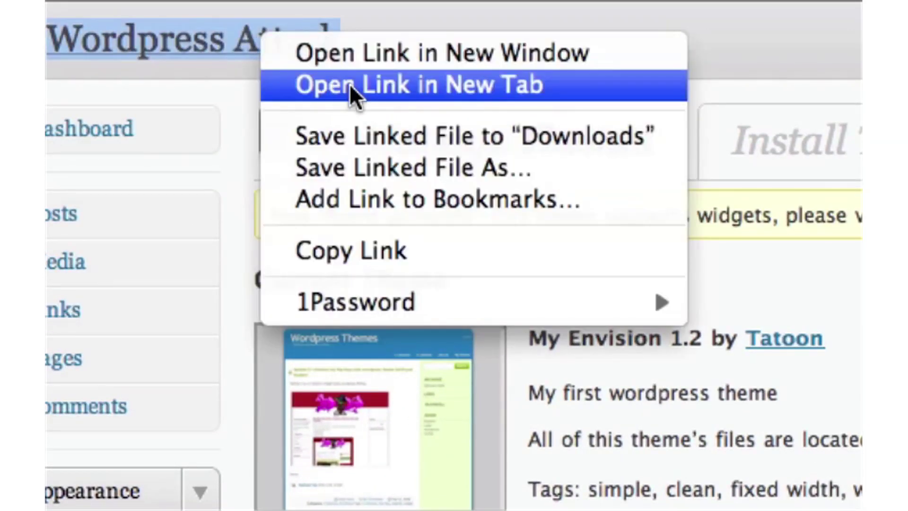
pyautogui.click(350, 86)
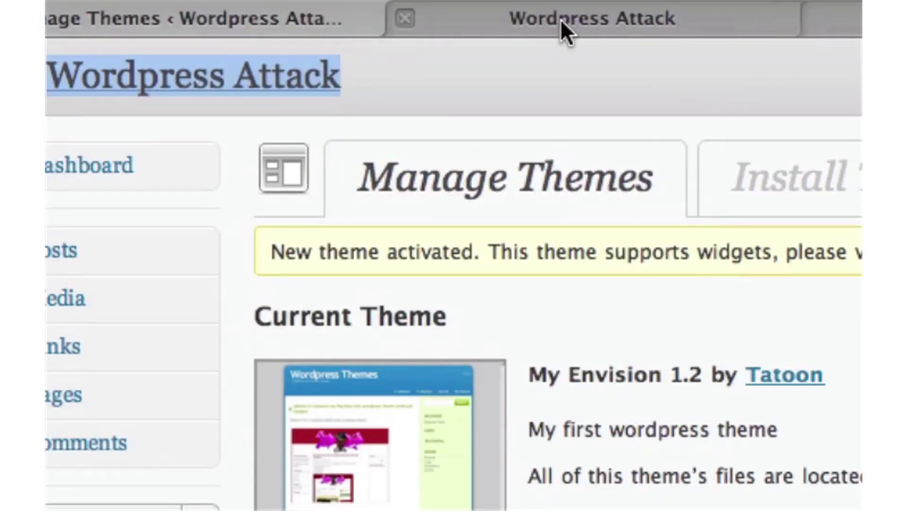
pyautogui.click(561, 27)
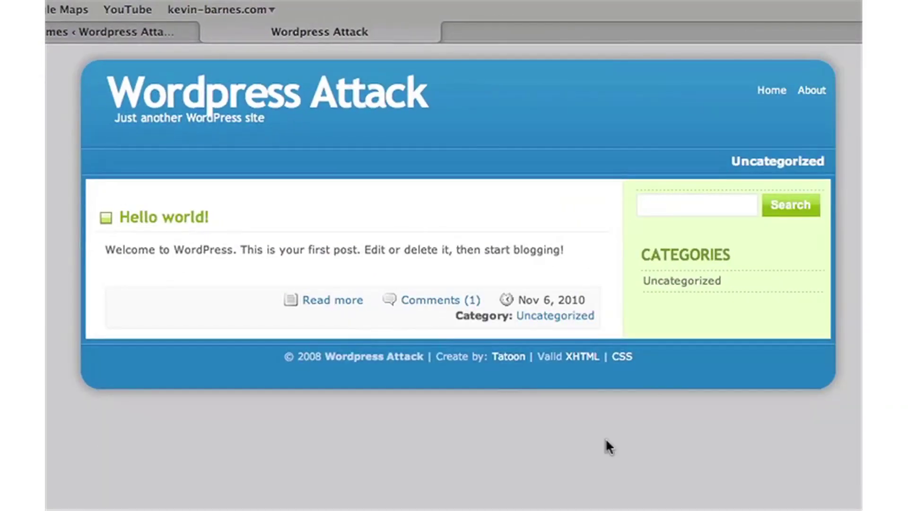